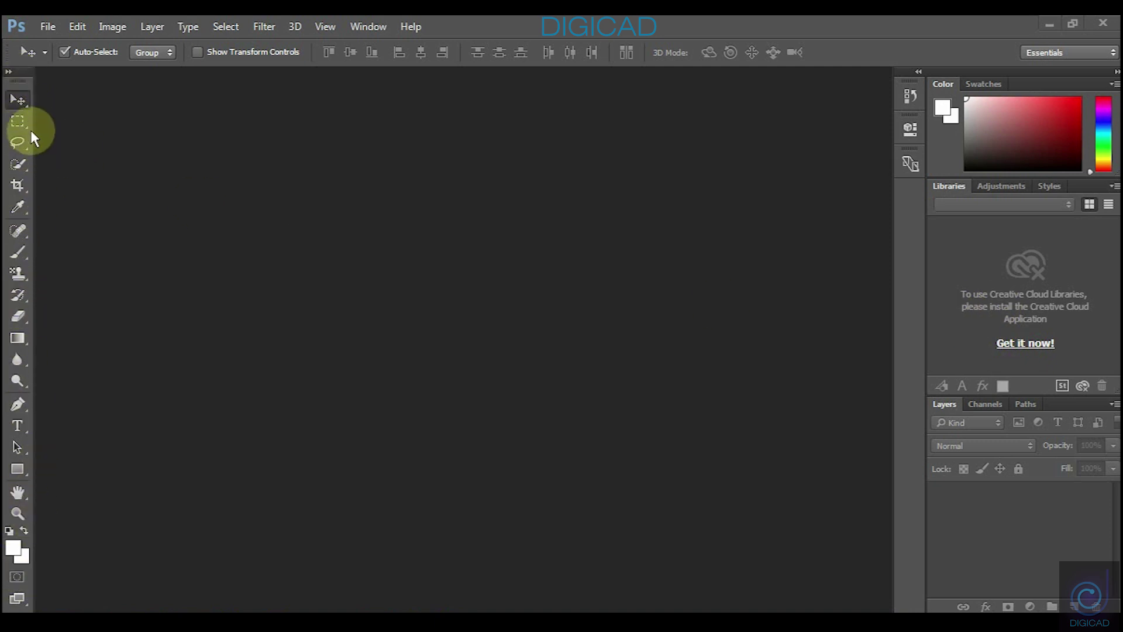
# Switch the toolbox to a two-column layout, and activate the Lasso tool followed by the Move tool
pyautogui.click(8, 74)
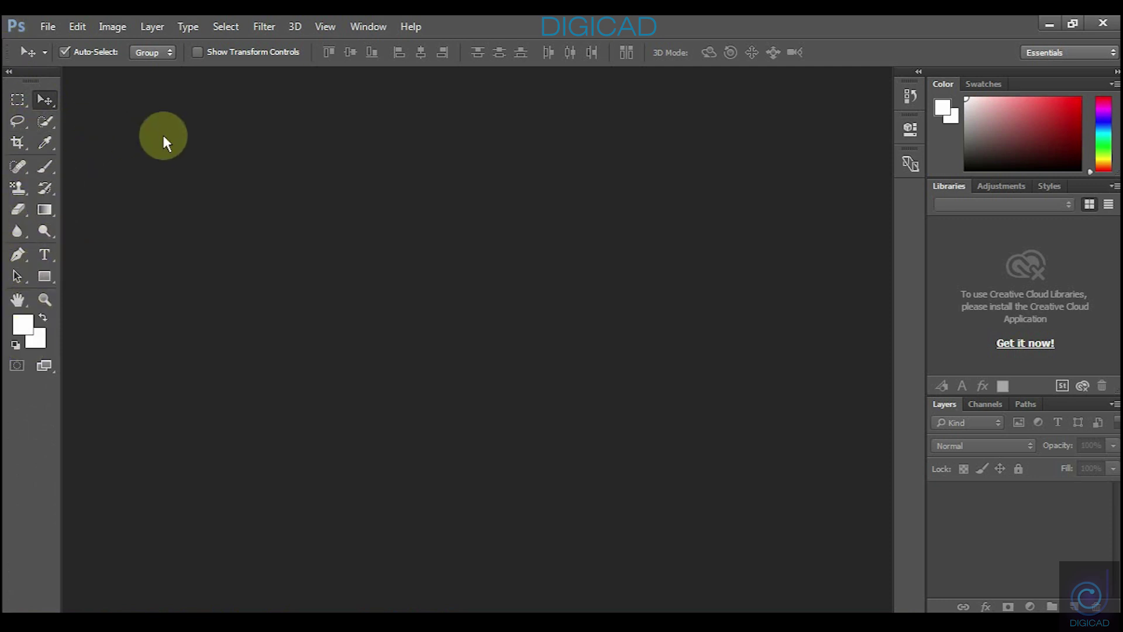
pyautogui.click(19, 124)
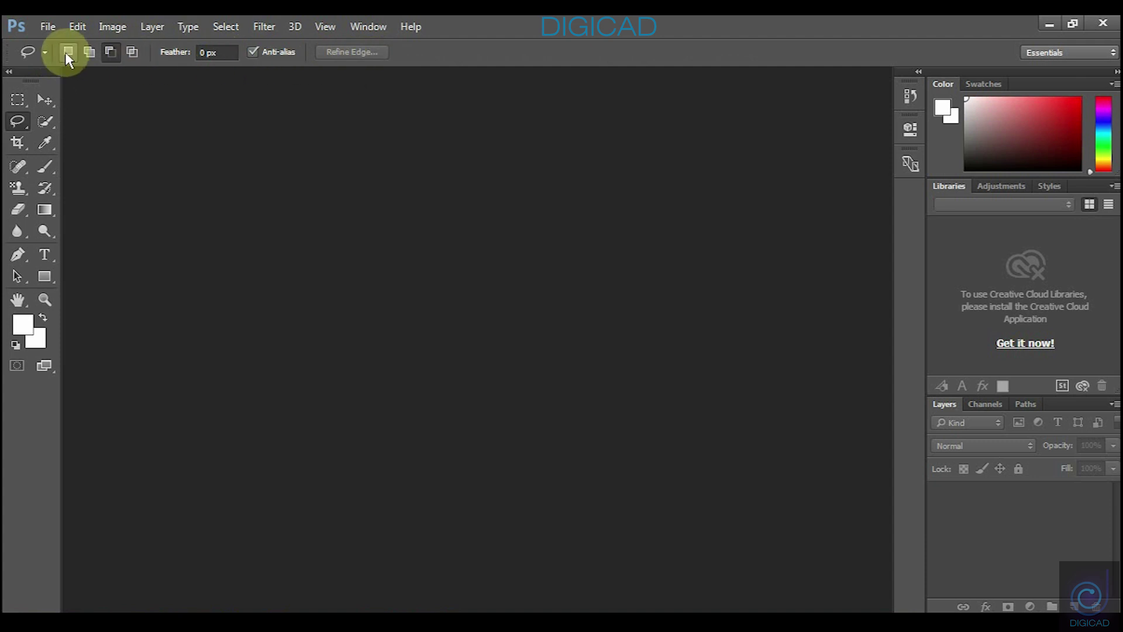
pyautogui.click(42, 97)
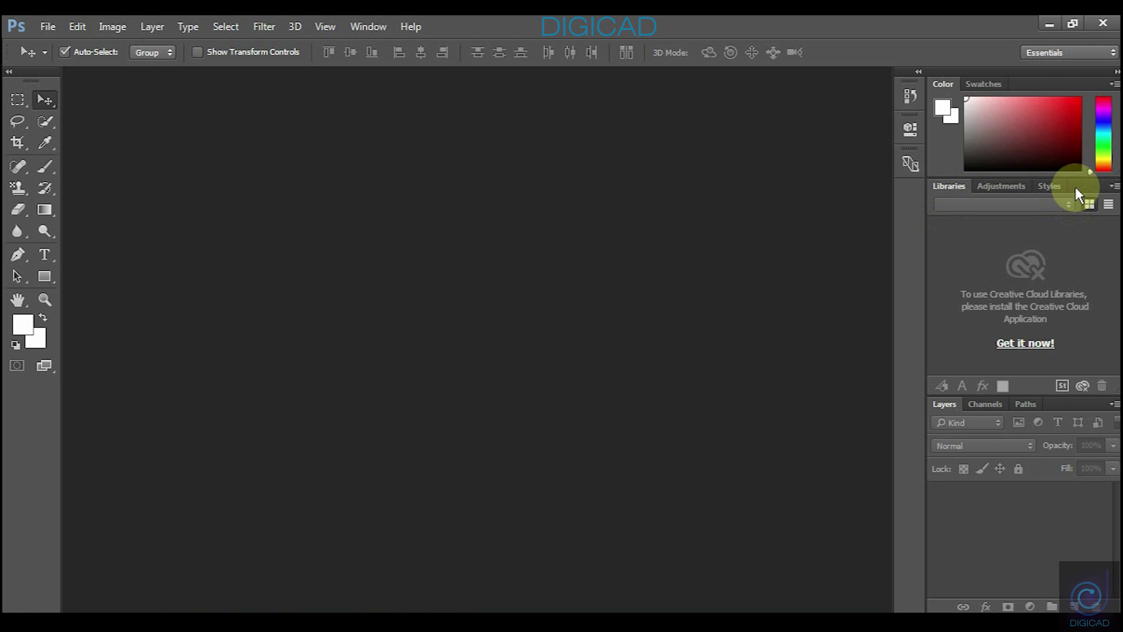
# Collapse and re-expand the main panel dock, and detach and close the Libraries, Adjustments and Styles panel group
pyautogui.click(1116, 73)
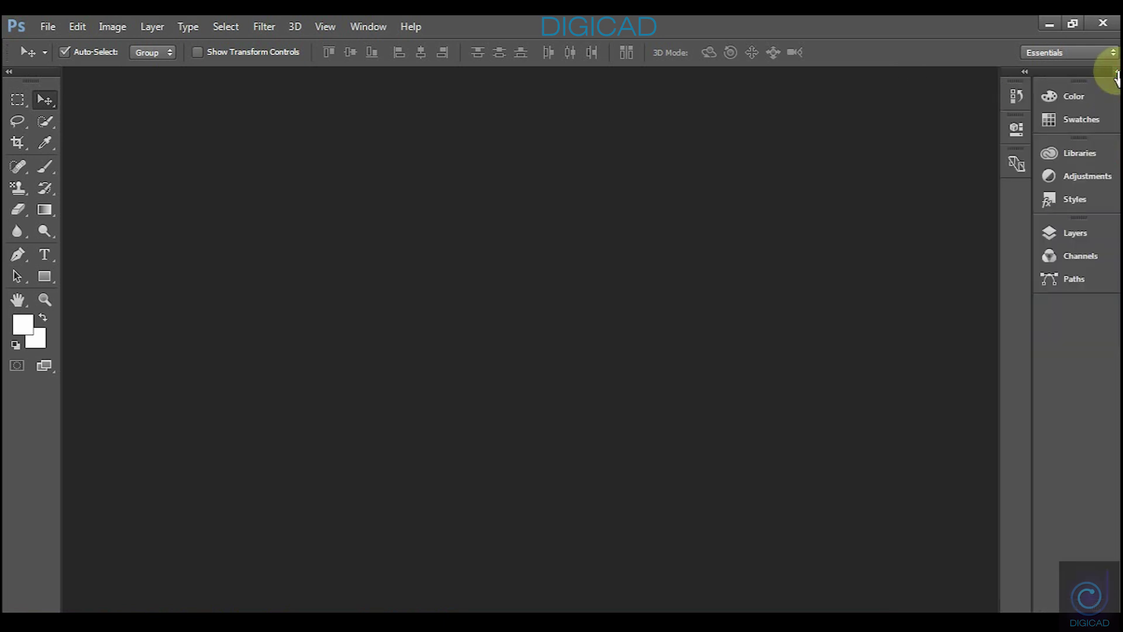
pyautogui.click(1115, 72)
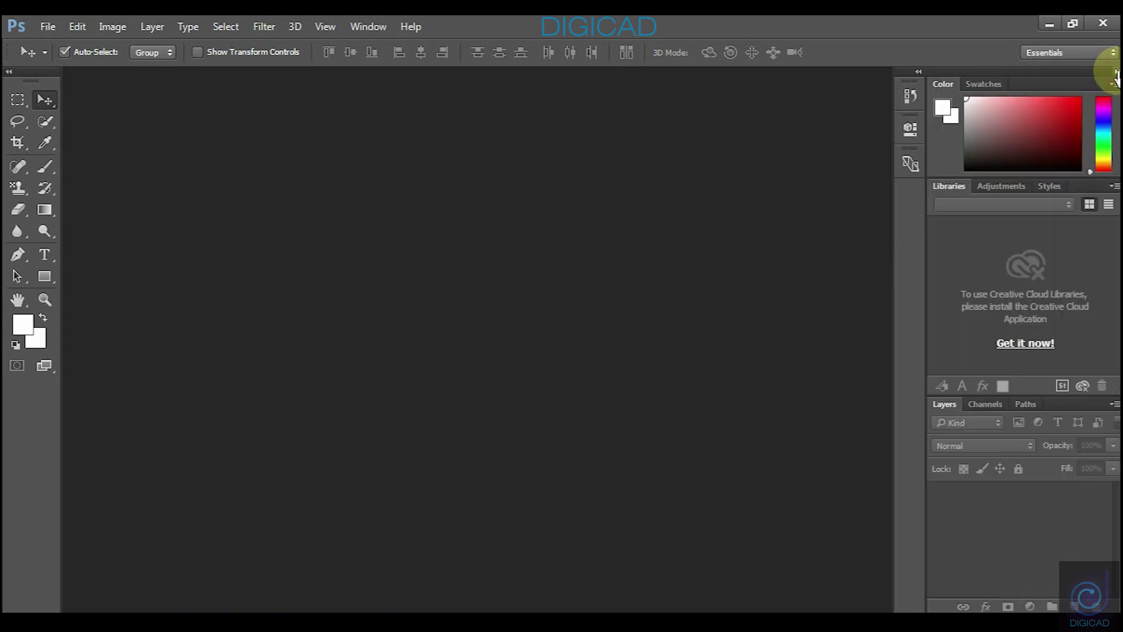
pyautogui.moveTo(1086, 186); pyautogui.dragTo(790, 186)
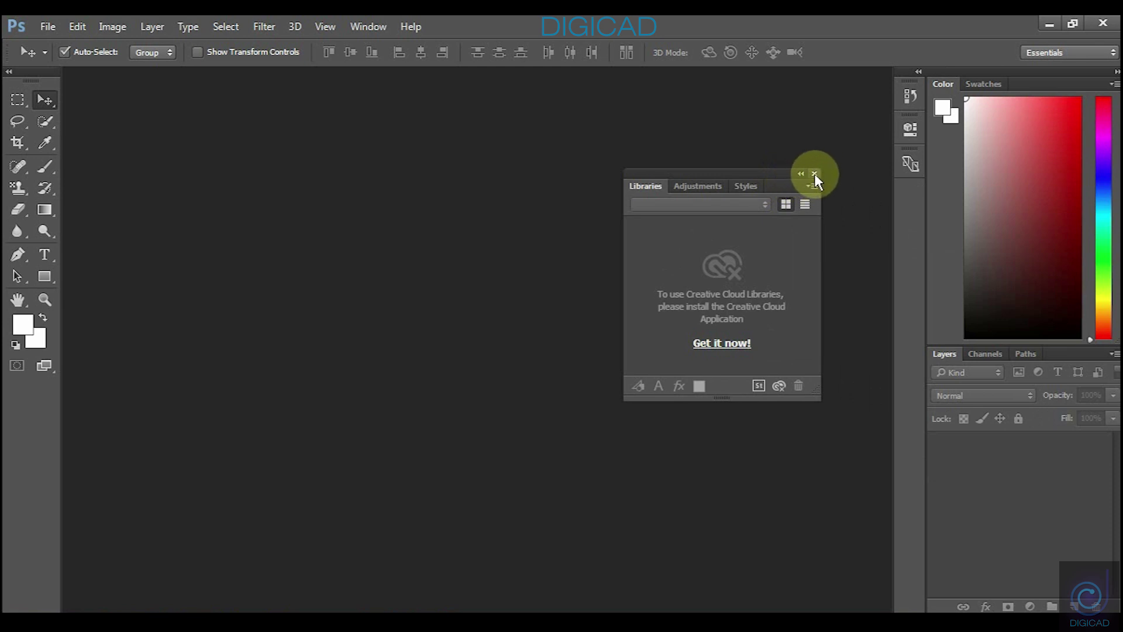
pyautogui.click(815, 175)
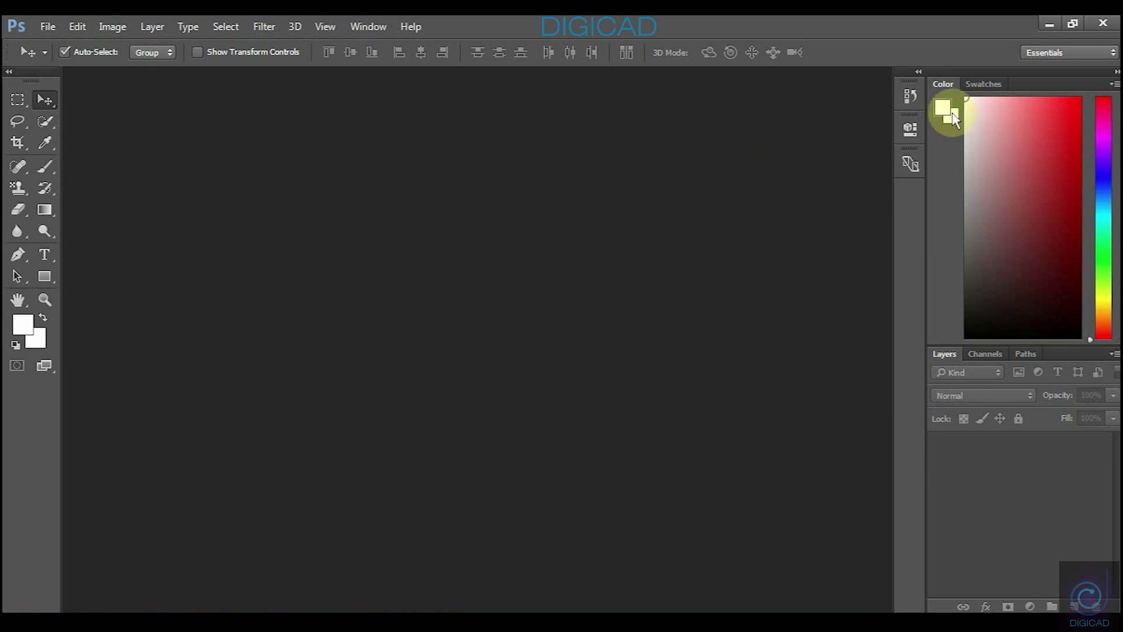
# Expand the secondary dock, detach the docked panels and close the History, Properties and Device Preview panels
pyautogui.click(919, 71)
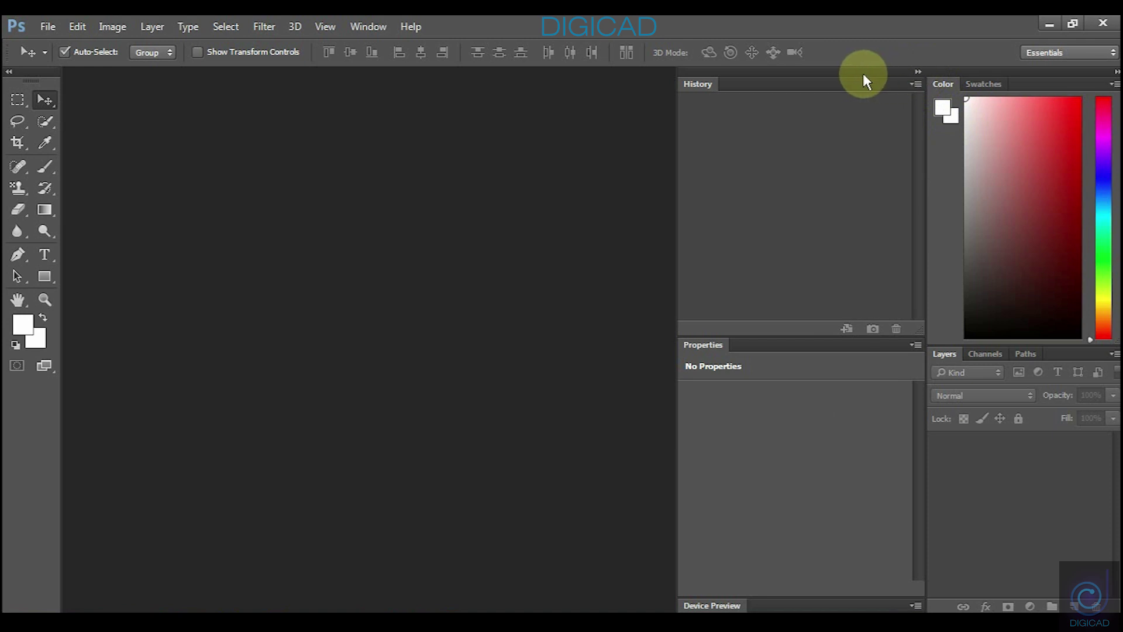
pyautogui.moveTo(862, 73); pyautogui.dragTo(600, 93)
pyautogui.click(571, 98)
pyautogui.moveTo(714, 118); pyautogui.dragTo(545, 126)
pyautogui.click(647, 125)
pyautogui.moveTo(747, 115); pyautogui.dragTo(613, 120)
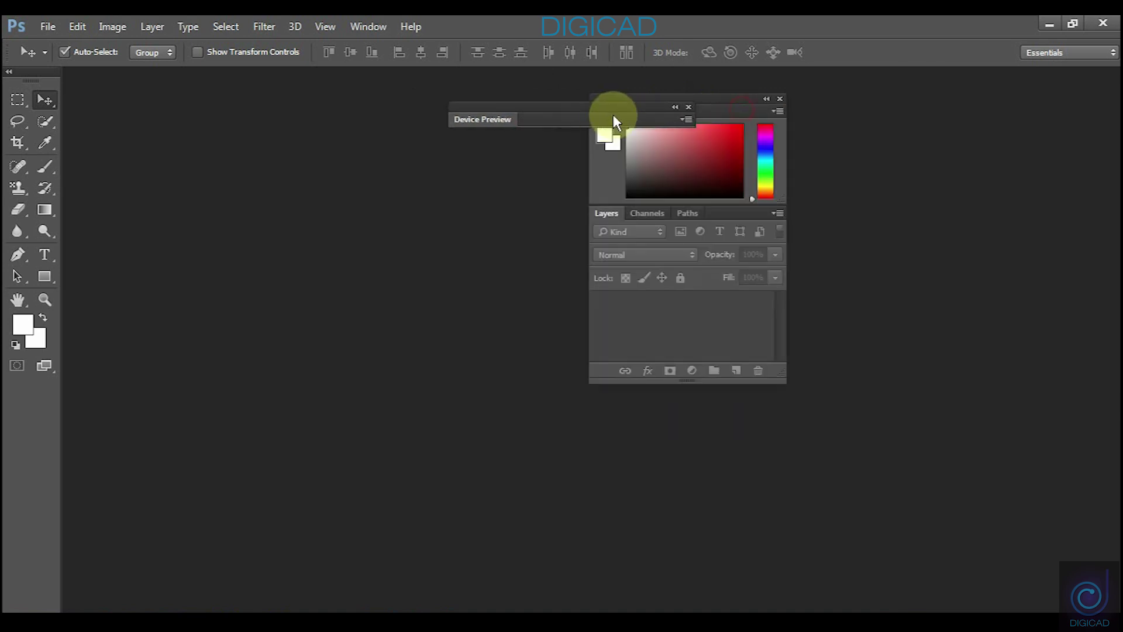
pyautogui.click(688, 107)
# Separate the floating Color and Layers panel groups, placing Layers in the workspace's upper right area and Color in its lower right area
pyautogui.moveTo(704, 97); pyautogui.dragTo(815, 107)
pyautogui.moveTo(835, 229); pyautogui.dragTo(548, 224)
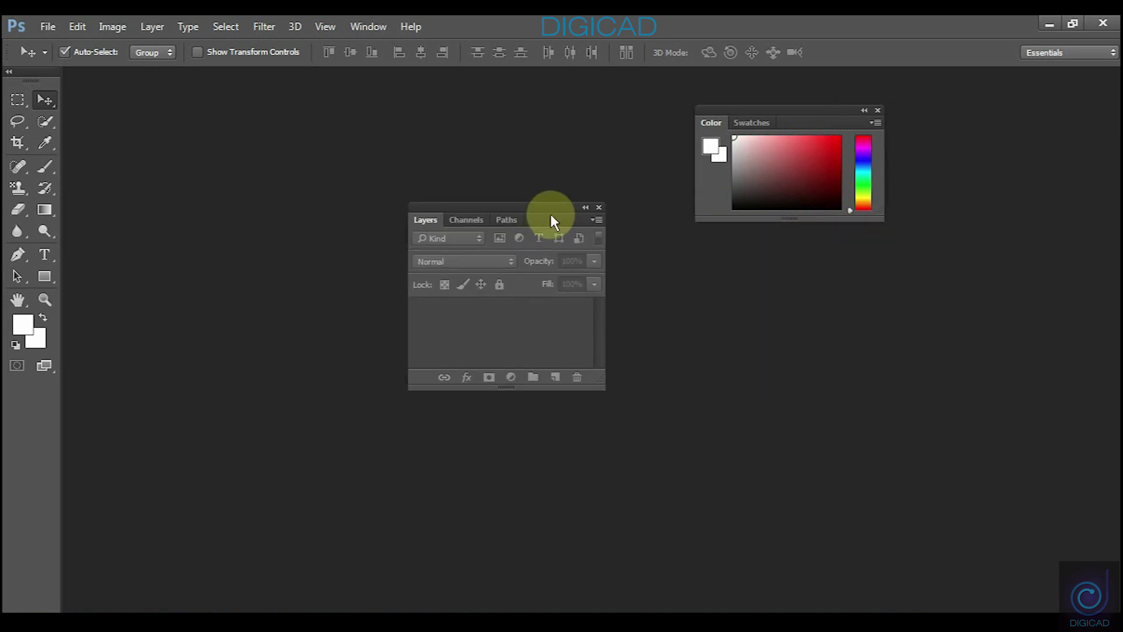
pyautogui.moveTo(831, 111); pyautogui.dragTo(1005, 465)
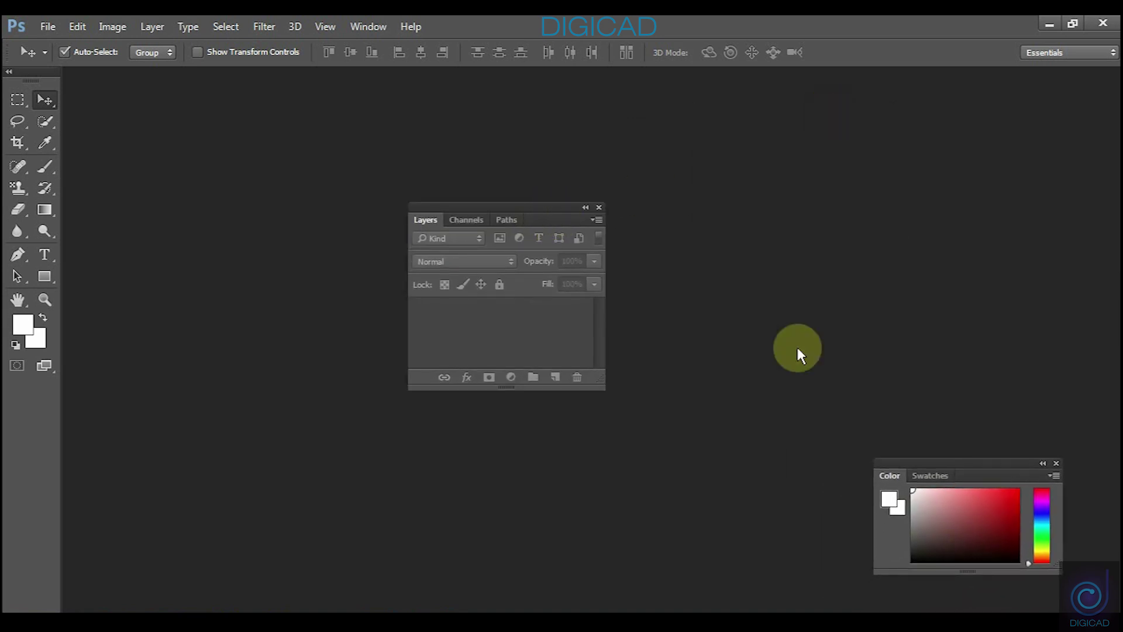
pyautogui.moveTo(515, 209); pyautogui.dragTo(984, 99)
# Undock the toolbox and float it along the workspace's right side, with the Layers panel beside it and the Color panel below
pyautogui.moveTo(45, 76); pyautogui.dragTo(1030, 97)
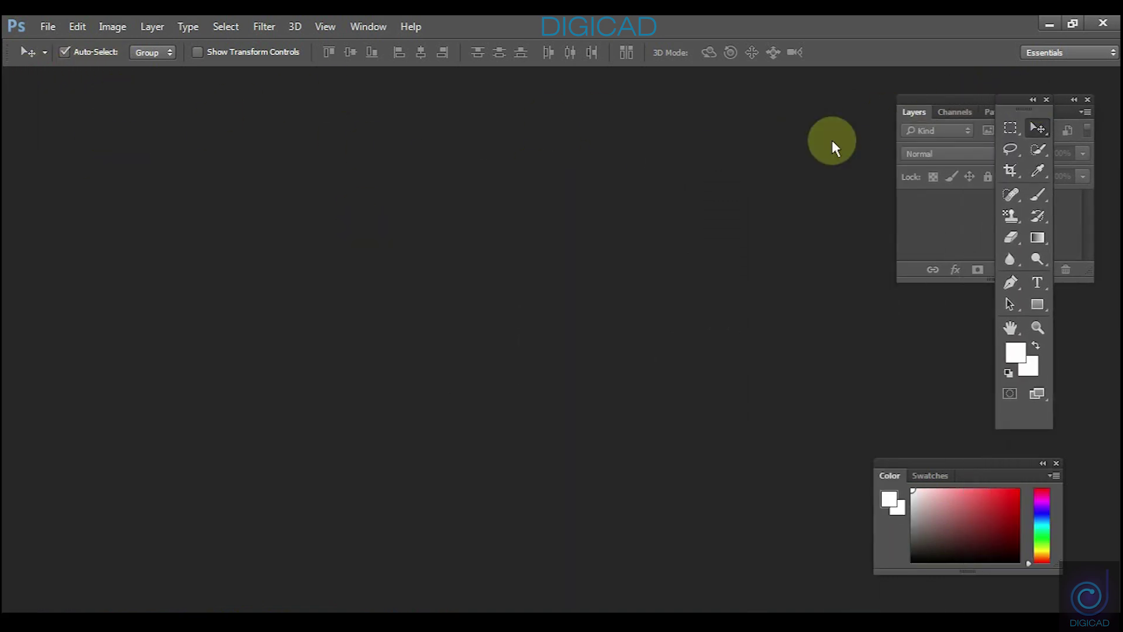
pyautogui.moveTo(924, 101); pyautogui.dragTo(824, 100)
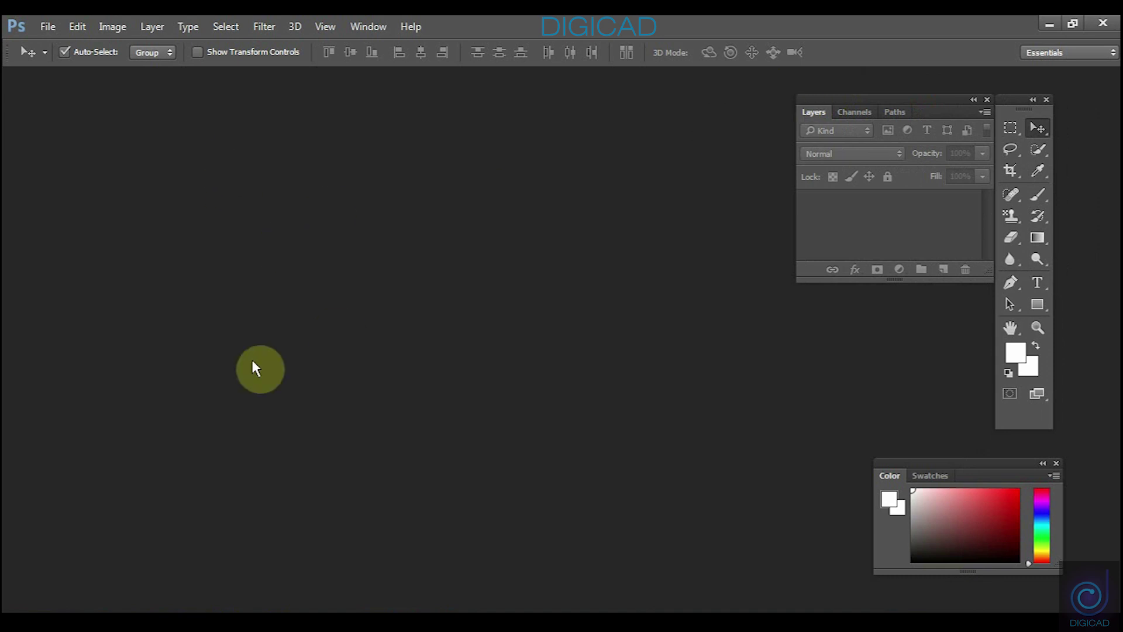
pyautogui.moveTo(1018, 106); pyautogui.dragTo(1075, 99)
pyautogui.moveTo(900, 103); pyautogui.dragTo(947, 94)
pyautogui.moveTo(961, 463); pyautogui.dragTo(1000, 471)
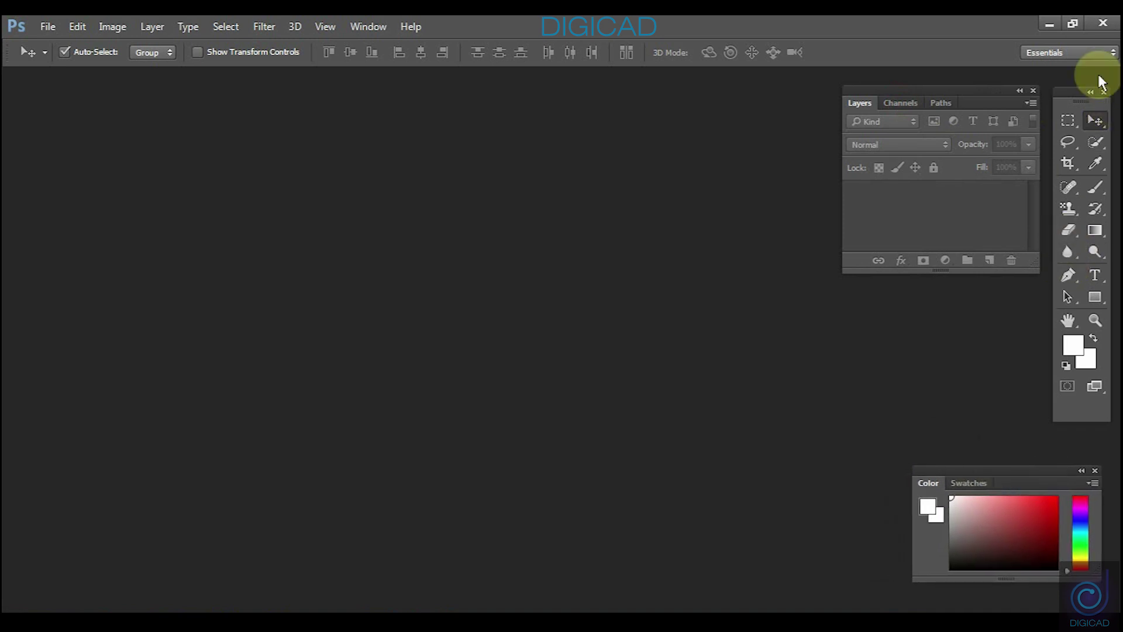
# Dock the toolbox again at the workspace's left edge and toggle its column layout, leaving it in two columns
pyautogui.moveTo(1070, 92); pyautogui.dragTo(7, 117)
pyautogui.click(10, 70)
pyautogui.click(10, 75)
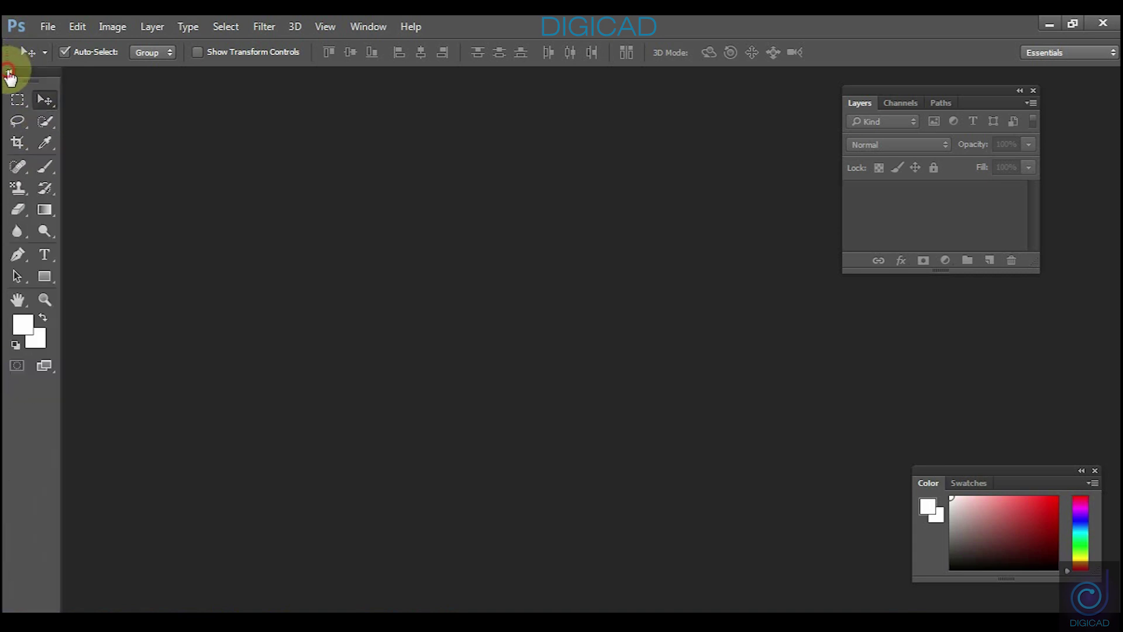
# Reposition the floating Layers panel, and close and reopen the Color panel
pyautogui.moveTo(1023, 475); pyautogui.dragTo(695, 288)
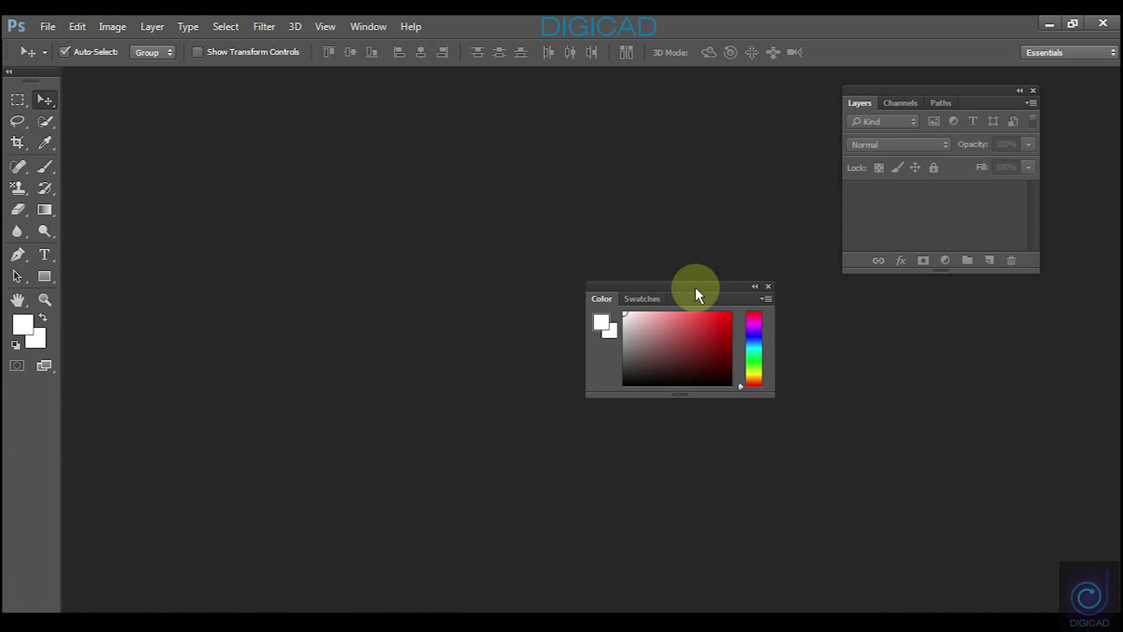
pyautogui.click(767, 282)
pyautogui.moveTo(976, 87); pyautogui.dragTo(1021, 225)
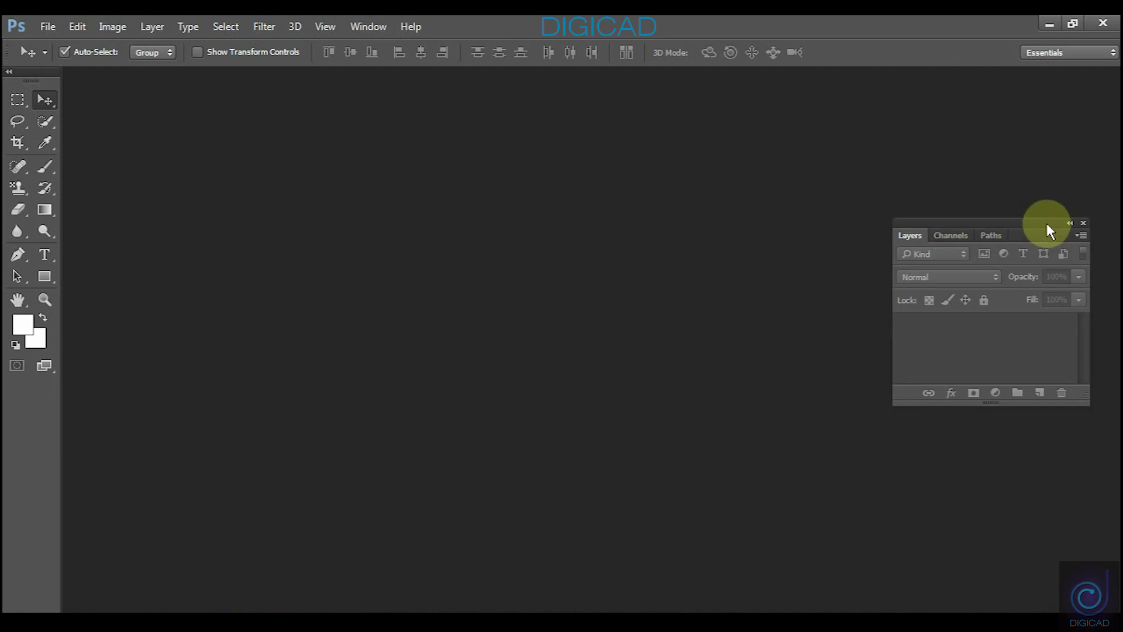
pyautogui.moveTo(1035, 223); pyautogui.dragTo(993, 217)
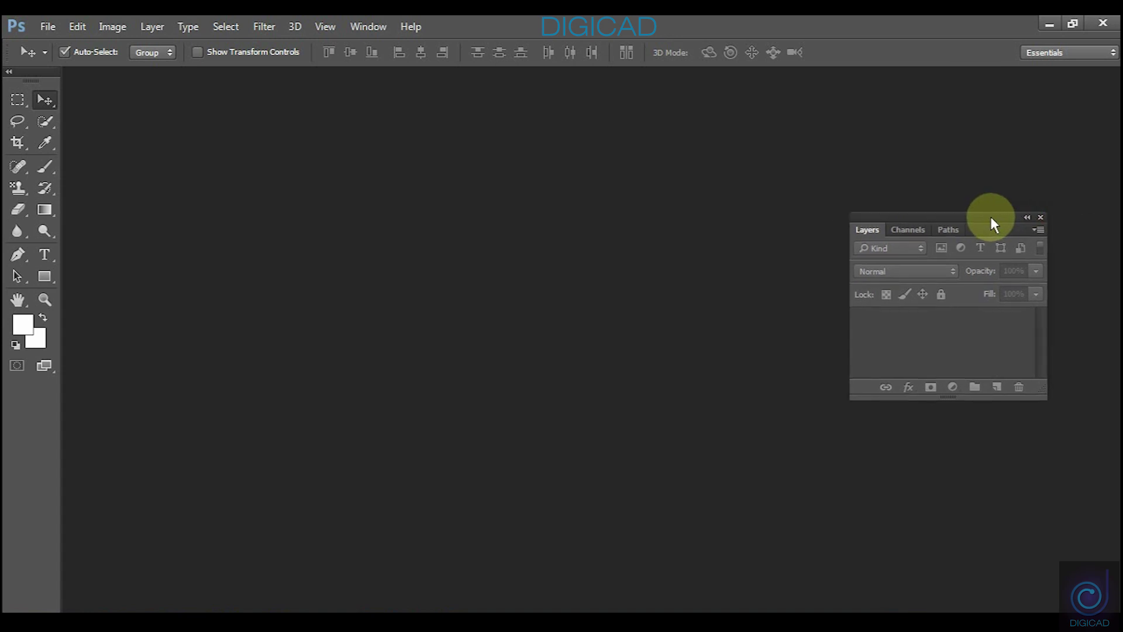
pyautogui.click(370, 26)
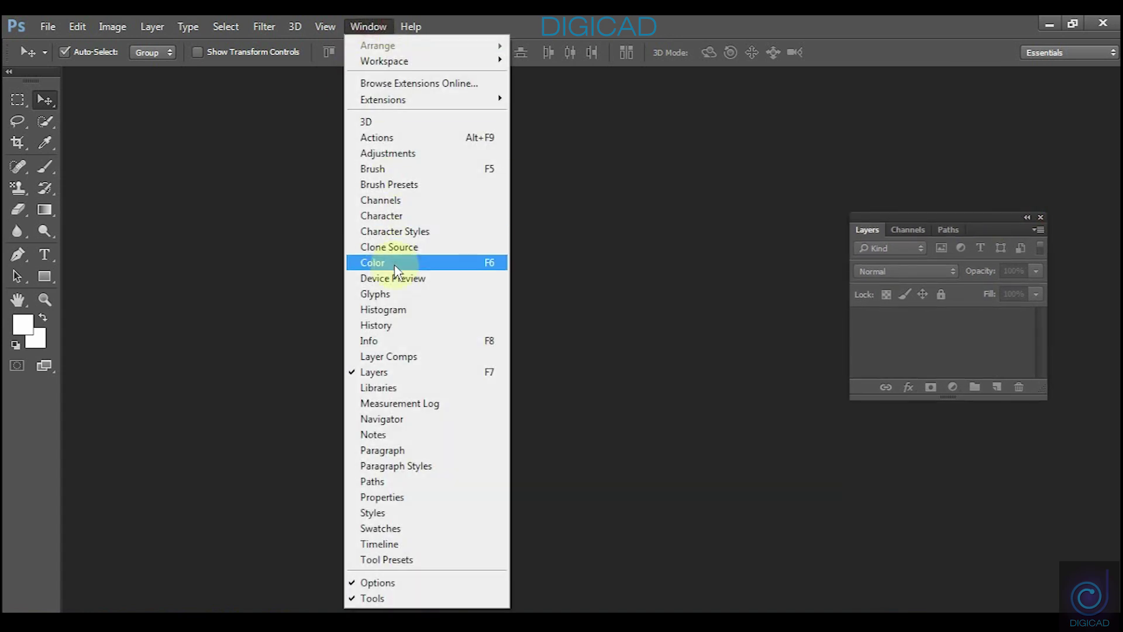
pyautogui.click(391, 259)
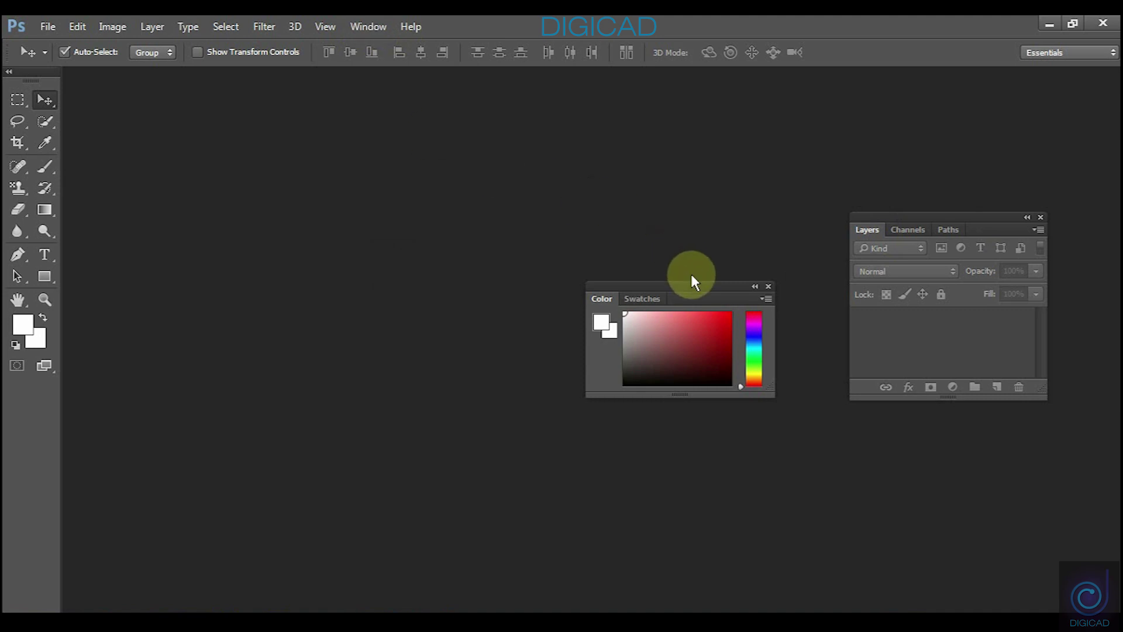
# Dock the Color panel with the Layers panel at the workspace's right edge, and detach both again as separate floating panels
pyautogui.moveTo(690, 288); pyautogui.dragTo(1119, 193)
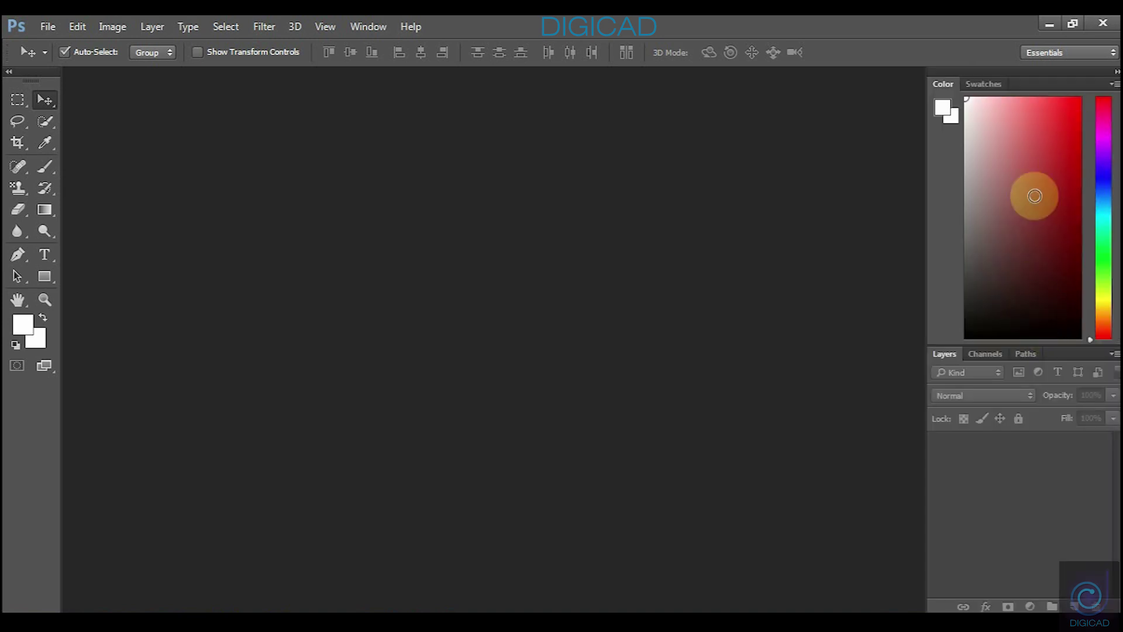
pyautogui.moveTo(1058, 67); pyautogui.dragTo(854, 376)
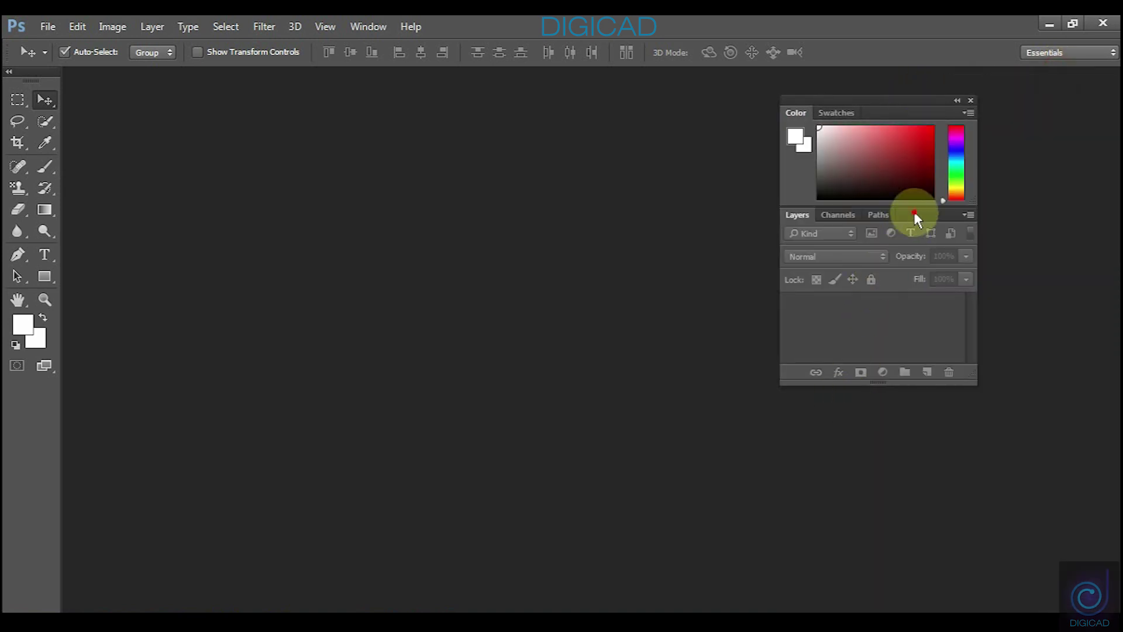
pyautogui.moveTo(917, 218); pyautogui.dragTo(609, 254)
pyautogui.click(381, 25)
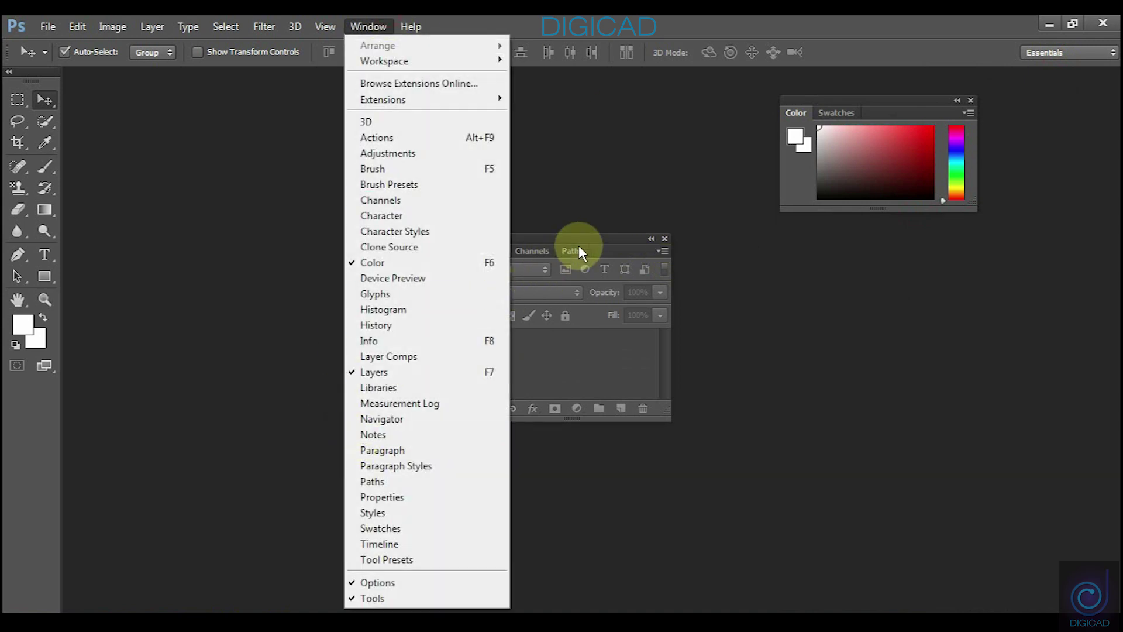
pyautogui.click(583, 239)
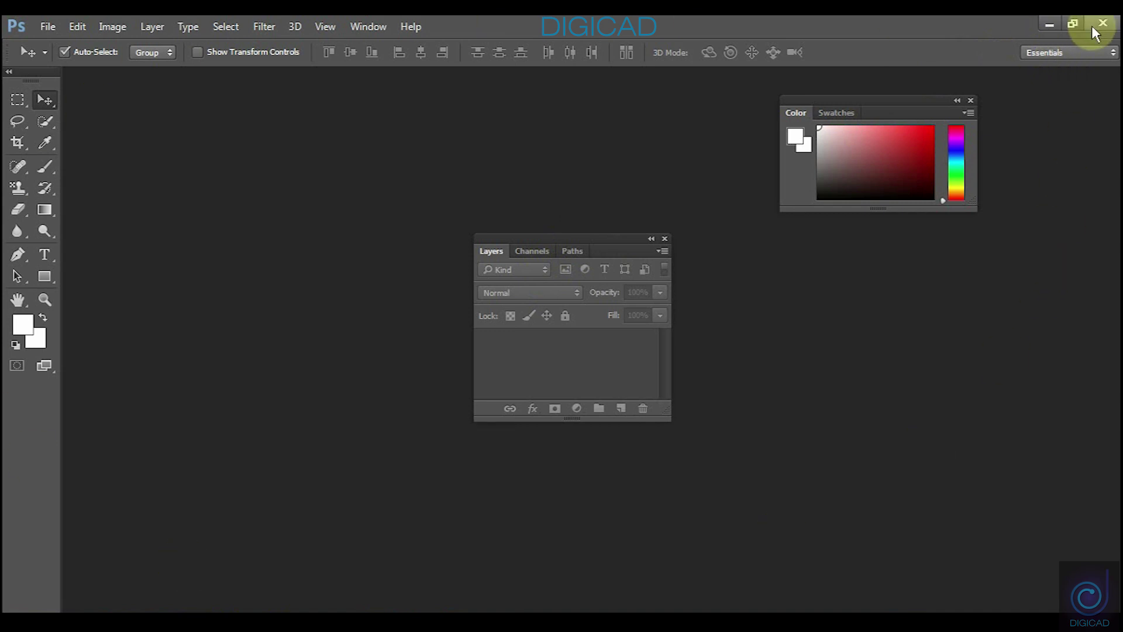
# Preview the 3D, Motion and Painting workspaces, and return to the Essentials workspace
pyautogui.click(1093, 53)
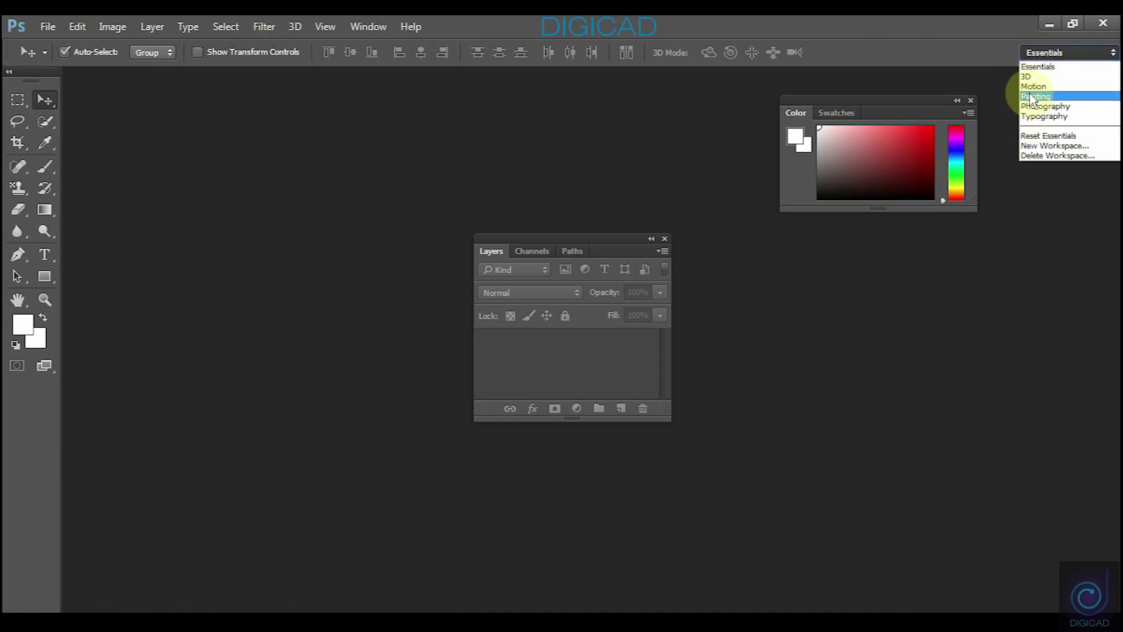
pyautogui.click(1028, 77)
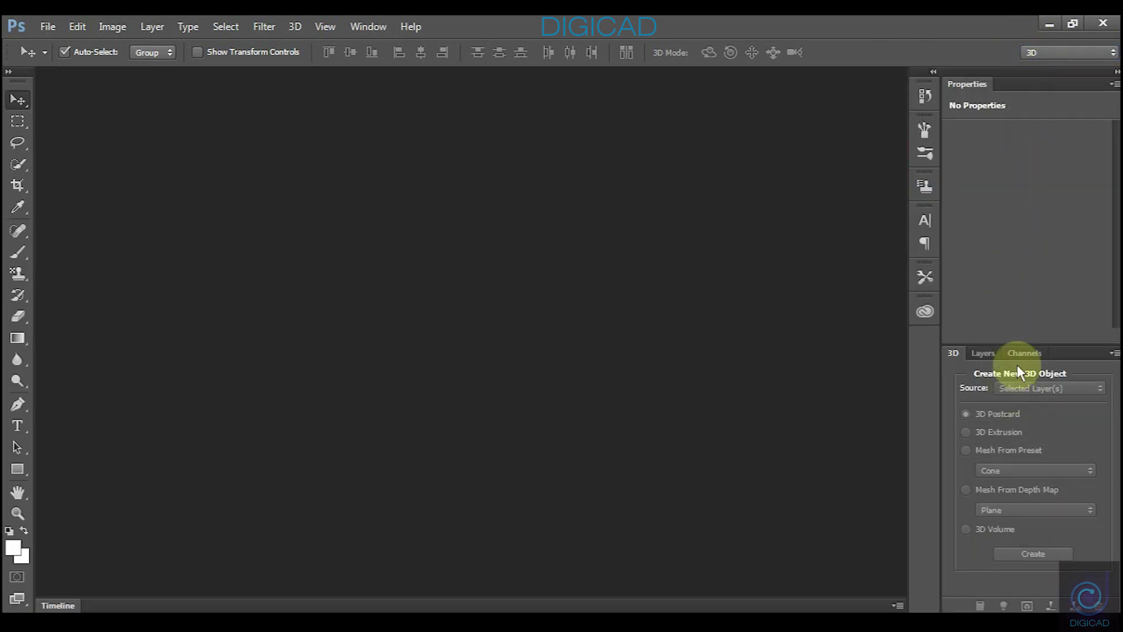
pyautogui.click(1094, 52)
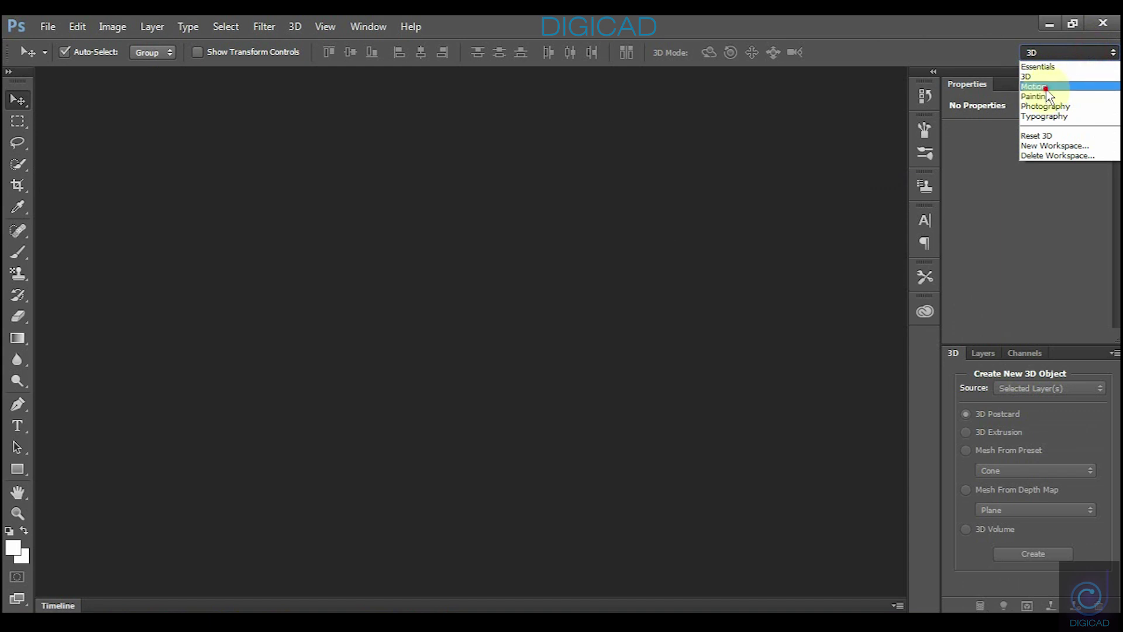
pyautogui.click(1047, 87)
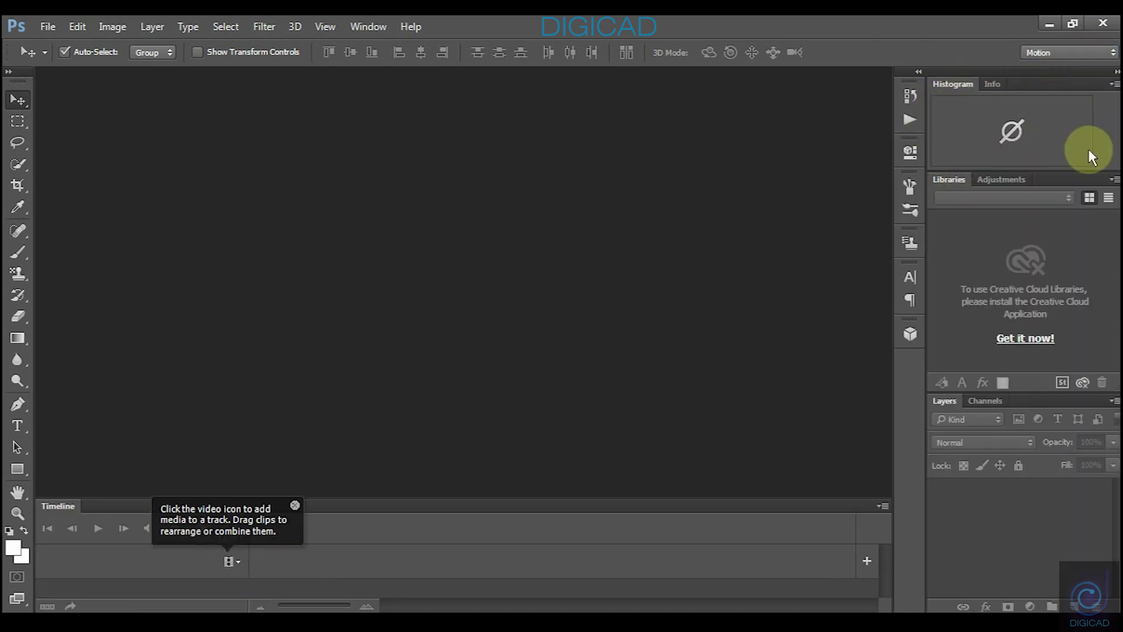
pyautogui.click(1075, 50)
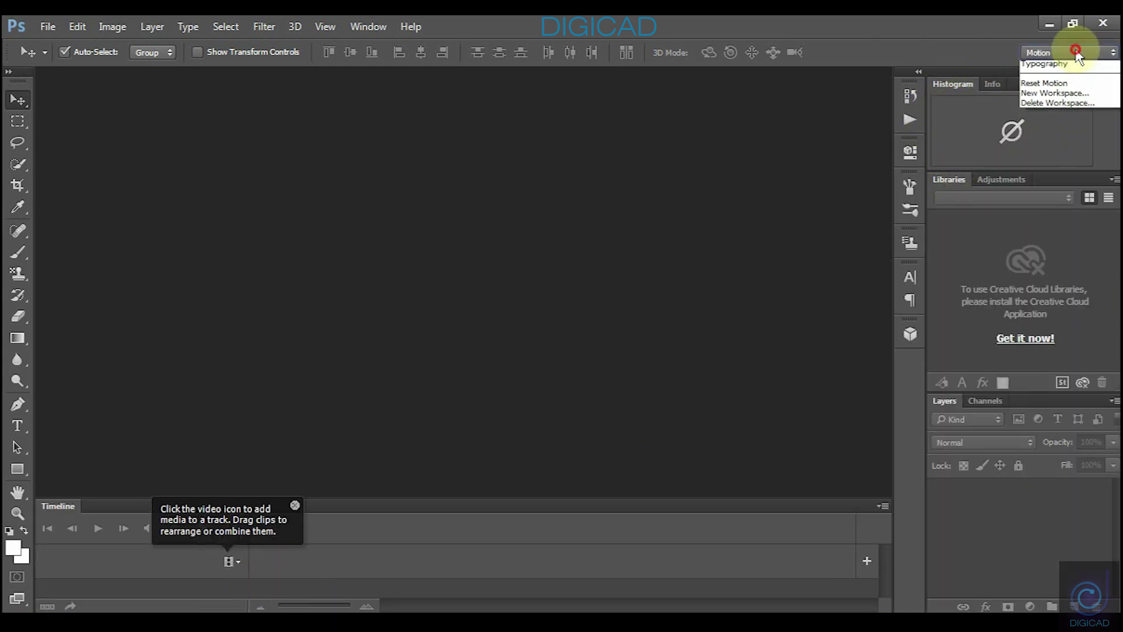
pyautogui.click(1060, 97)
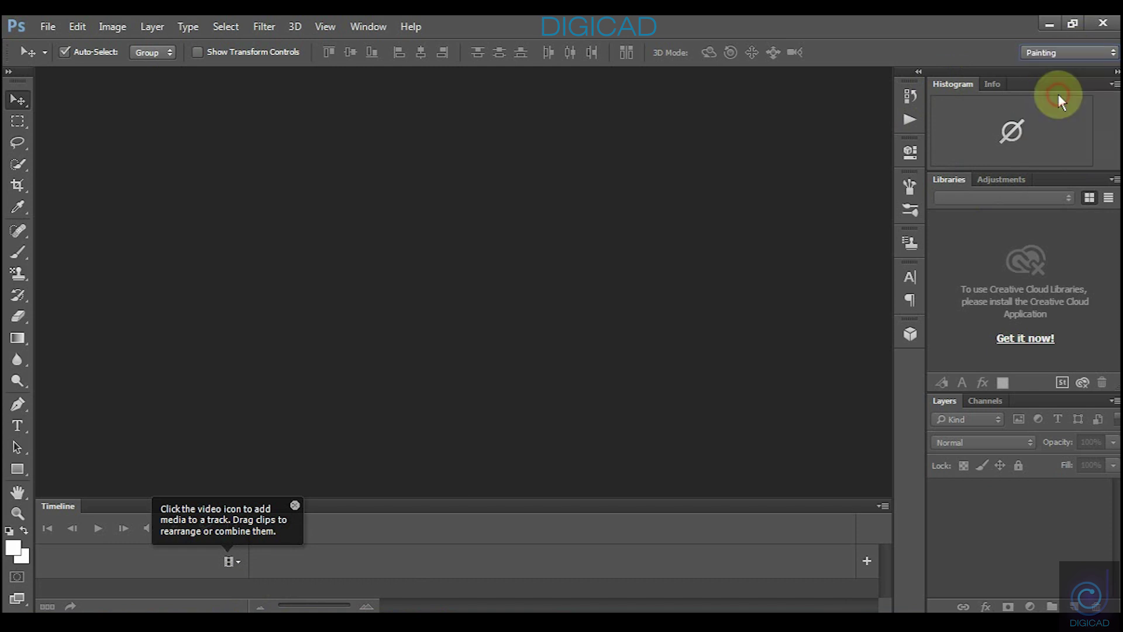
pyautogui.click(1046, 55)
pyautogui.click(1041, 67)
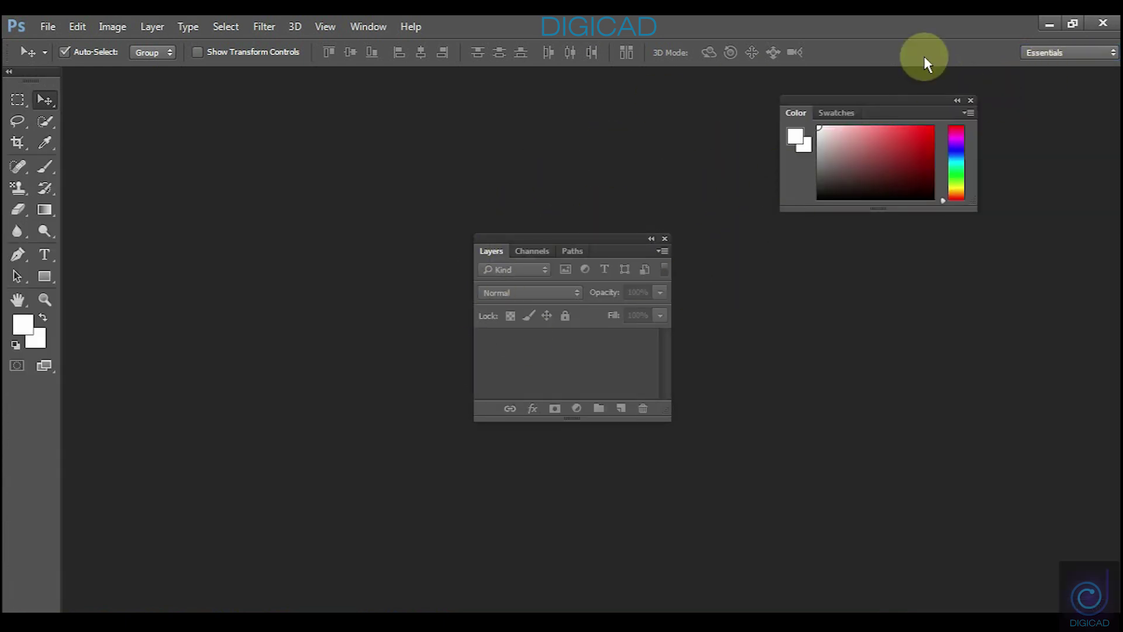
# Reset the Essentials workspace to its default layout and switch to the Painting workspace
pyautogui.click(1066, 52)
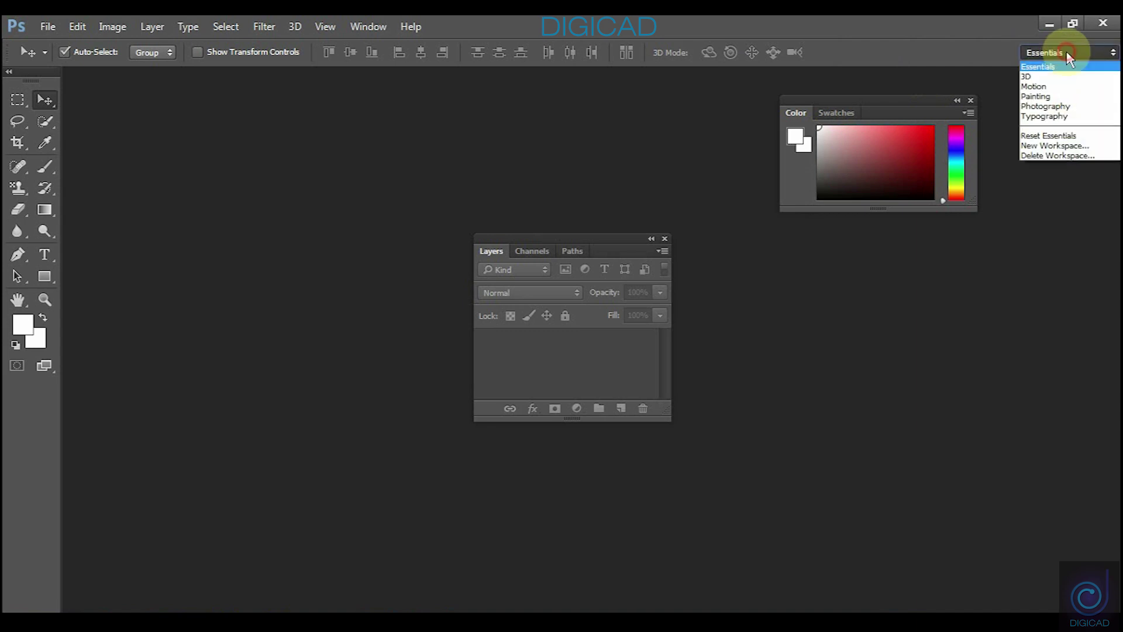
pyautogui.click(1066, 136)
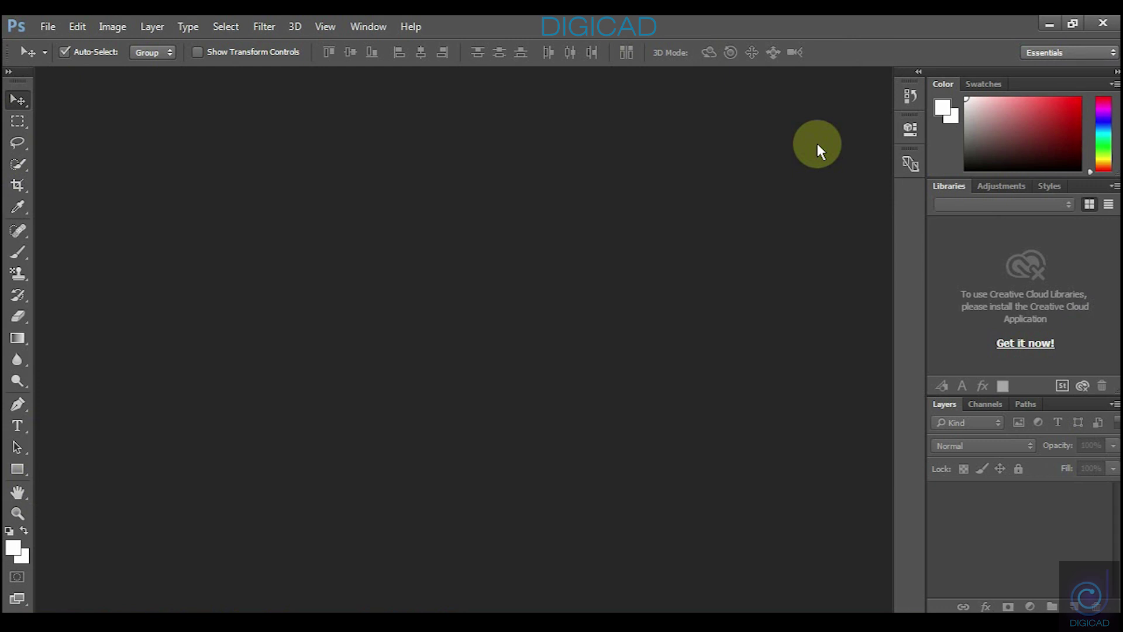
pyautogui.click(1048, 53)
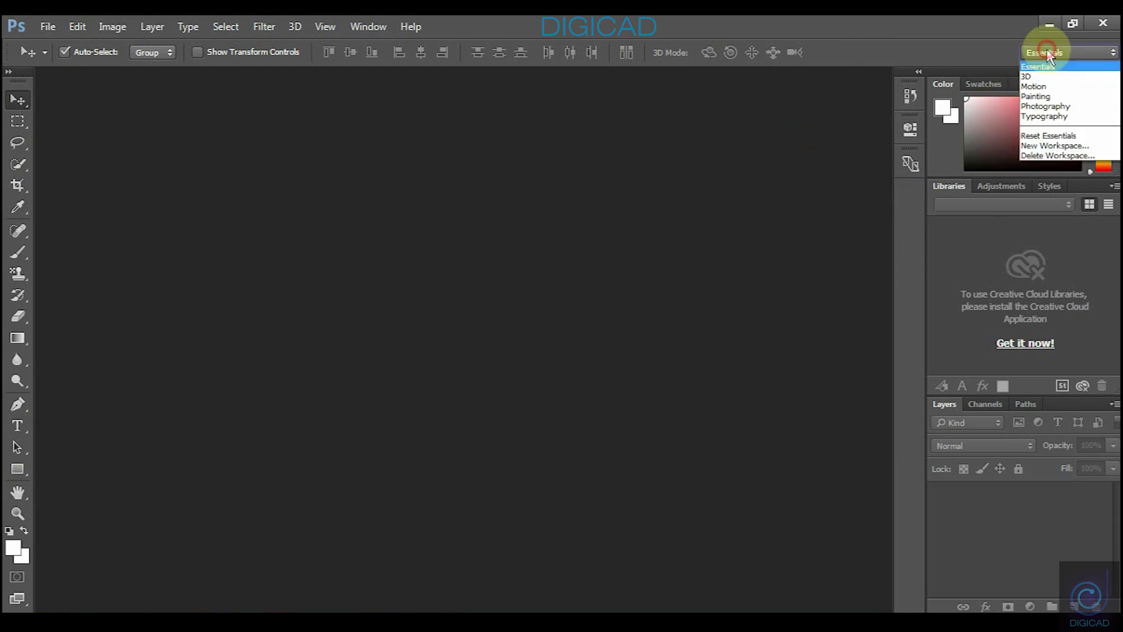
pyautogui.click(1033, 95)
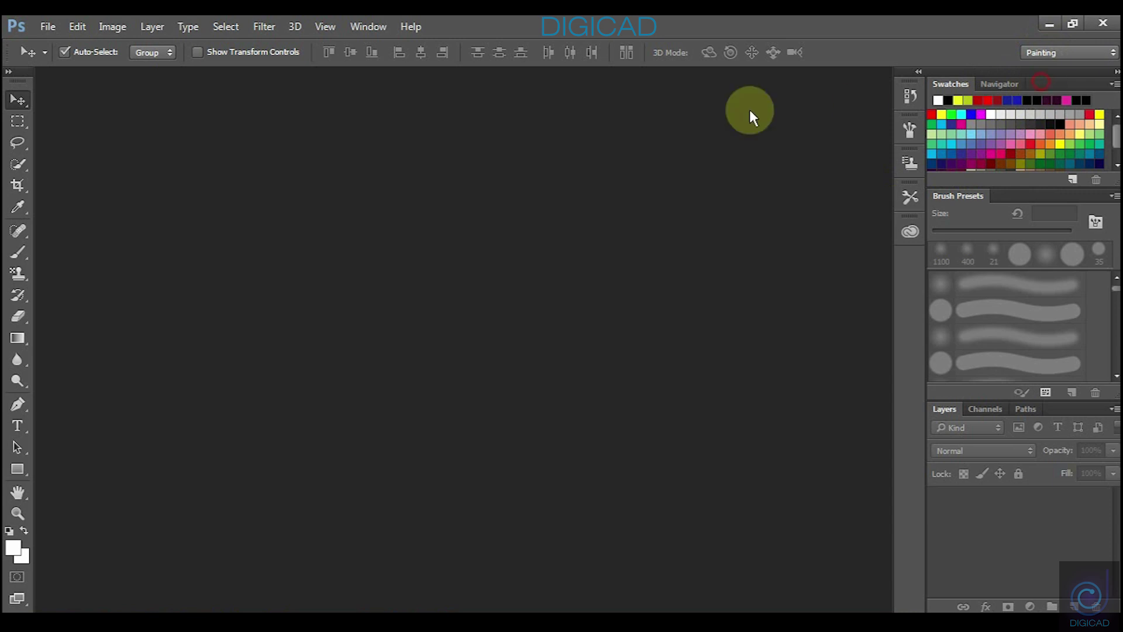
# Detach and close the Swatches and Navigator panel group and the collapsed Clone Source panel in the Painting workspace
pyautogui.moveTo(861, 114); pyautogui.dragTo(759, 133)
pyautogui.click(676, 100)
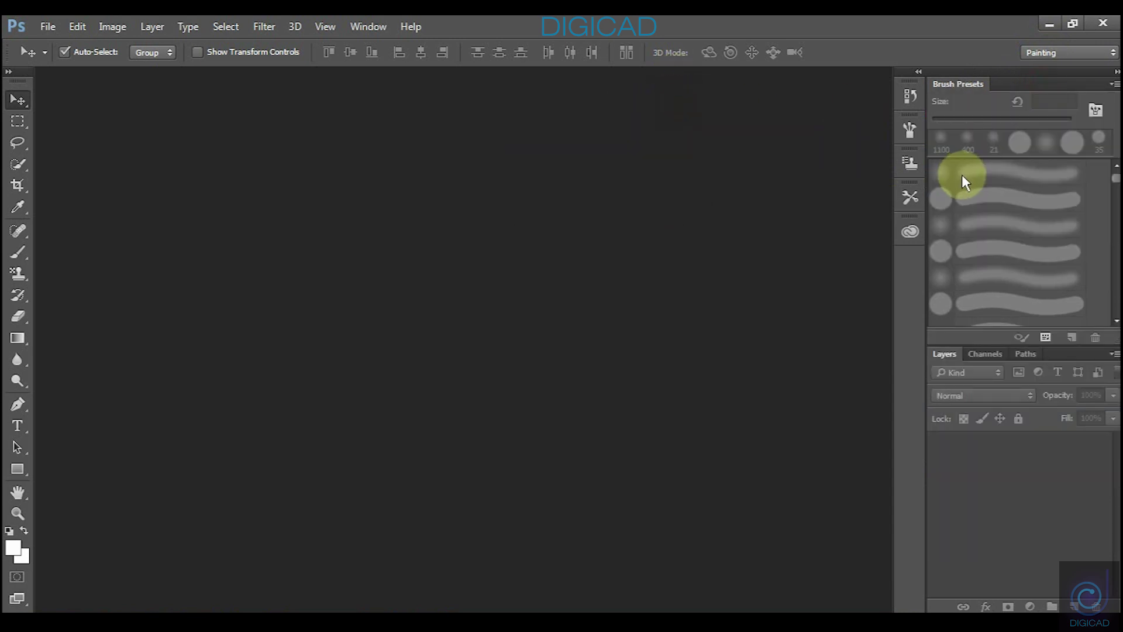
pyautogui.moveTo(903, 156); pyautogui.dragTo(780, 163)
pyautogui.click(808, 143)
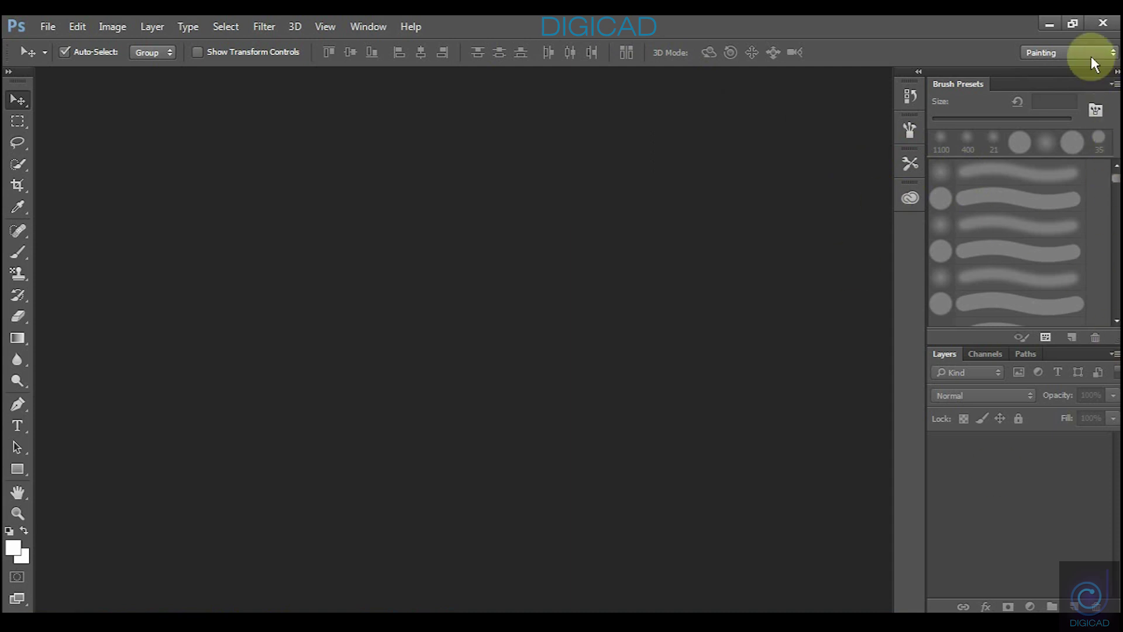
# Reset the Painting workspace to its default layout and switch to the Essentials workspace
pyautogui.click(1065, 52)
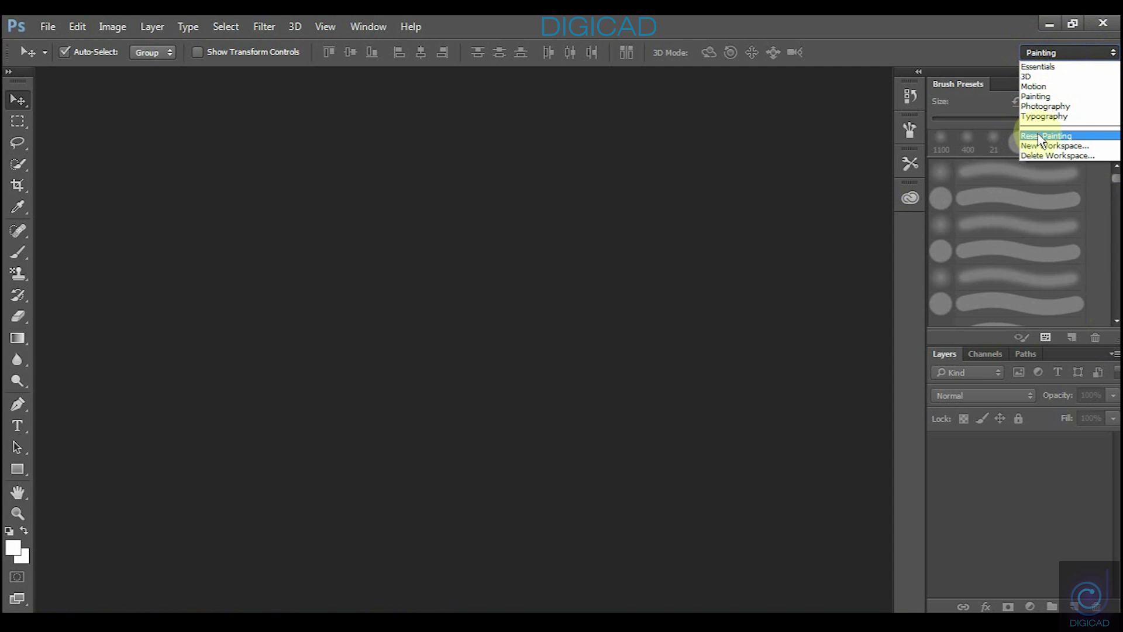
pyautogui.click(1035, 135)
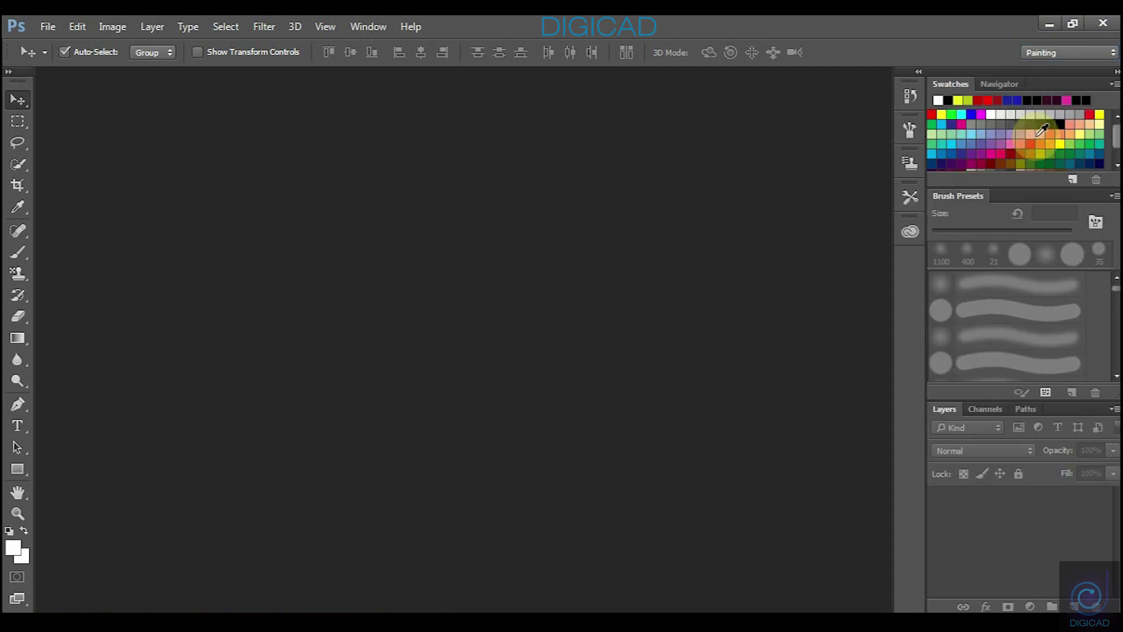
pyautogui.click(1044, 57)
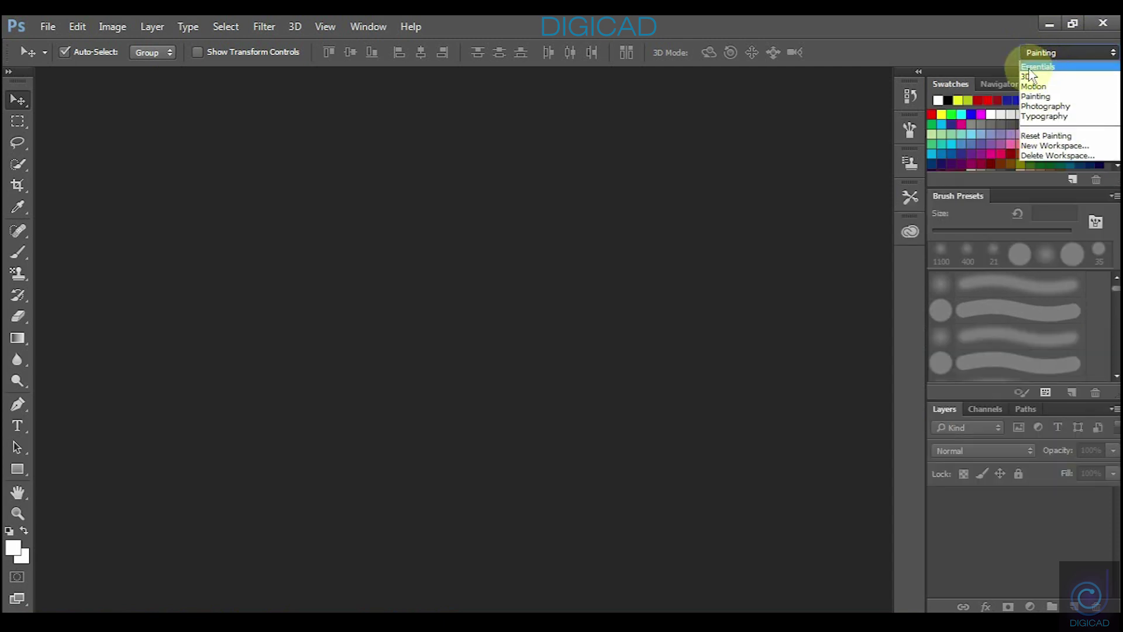
pyautogui.click(1035, 64)
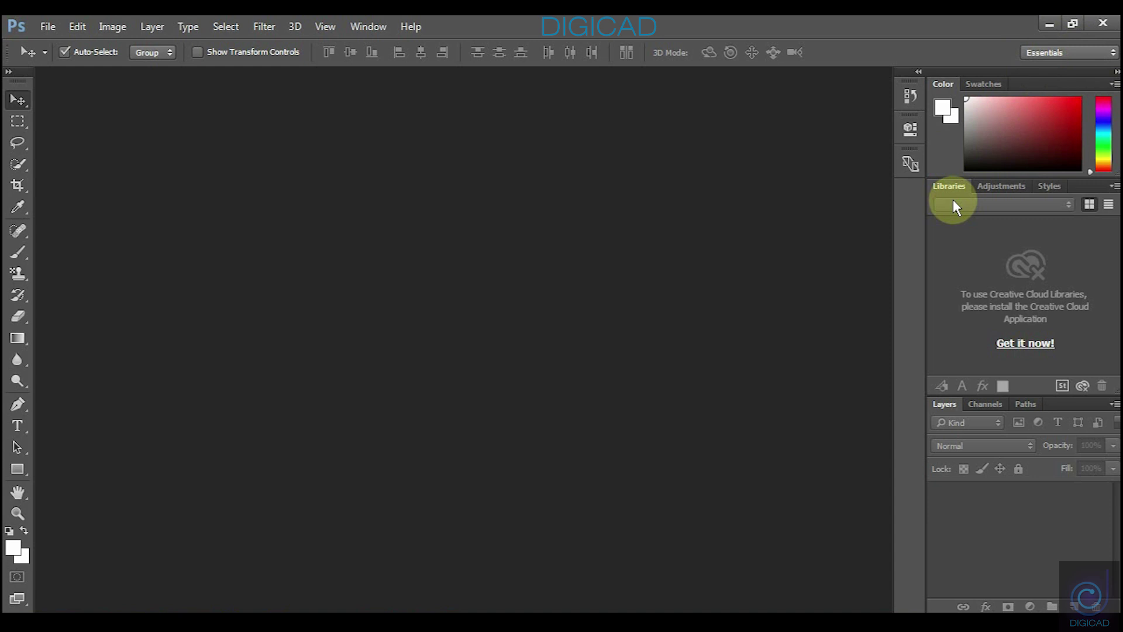
# Examine the workspace presets and the commands for resetting, creating and deleting workspaces and customizing keyboard shortcuts and menus
pyautogui.click(368, 26)
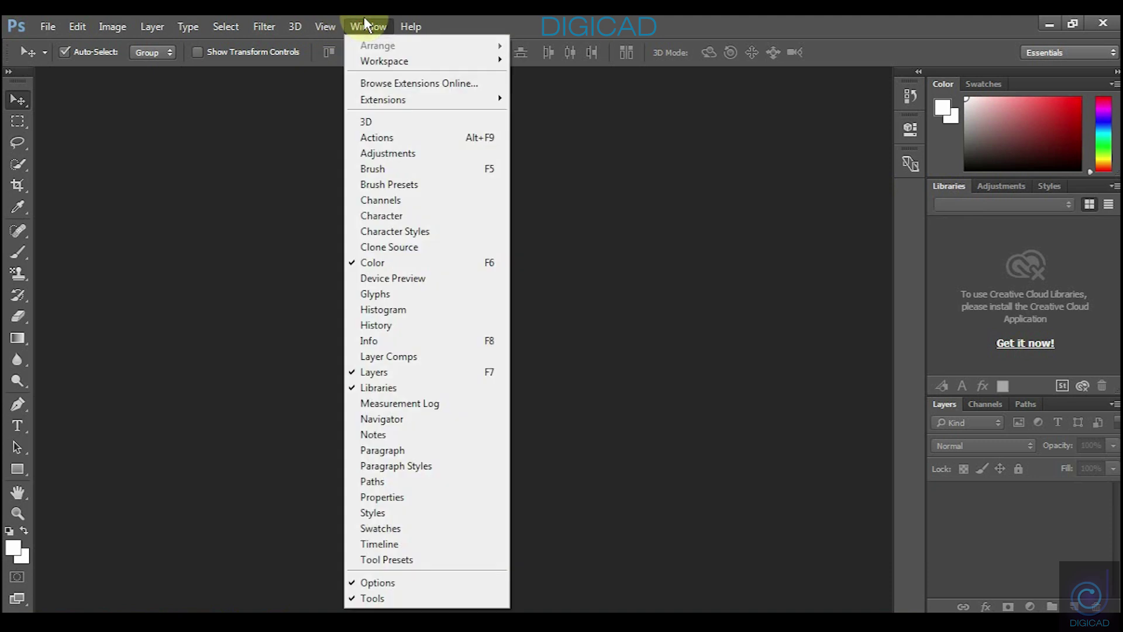
pyautogui.click(379, 62)
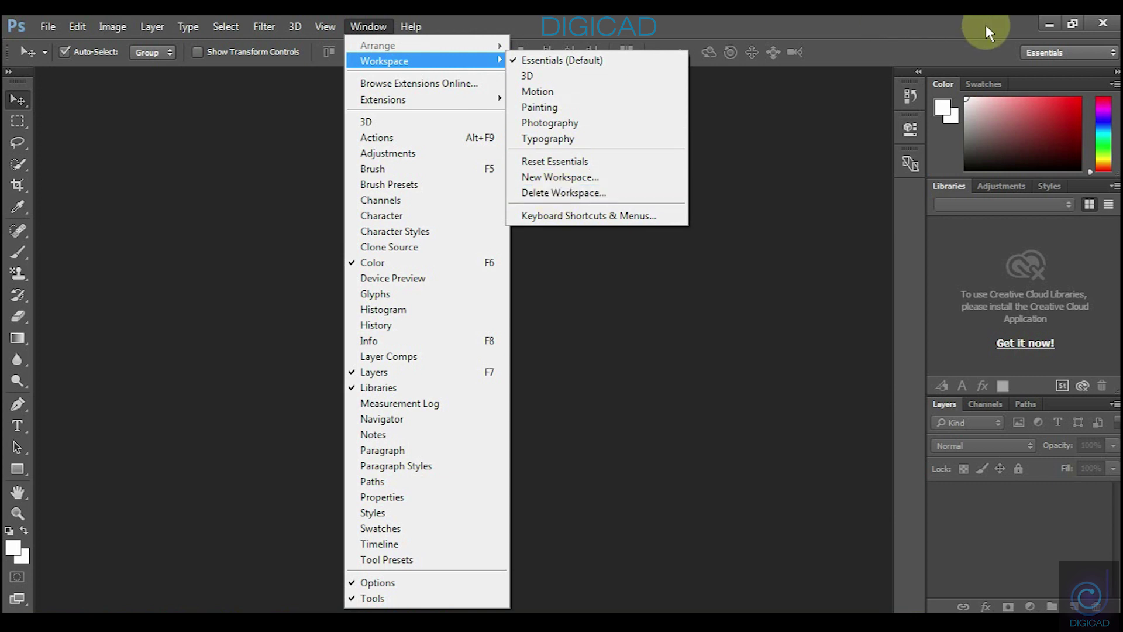
pyautogui.click(1032, 52)
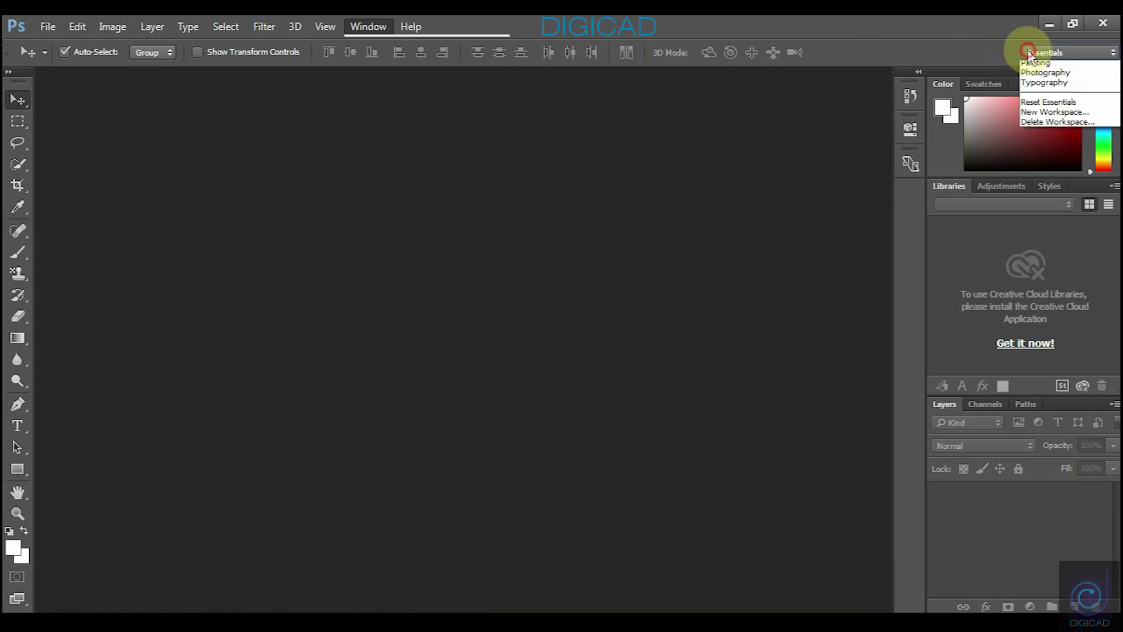
pyautogui.click(358, 26)
pyautogui.click(360, 24)
pyautogui.click(441, 61)
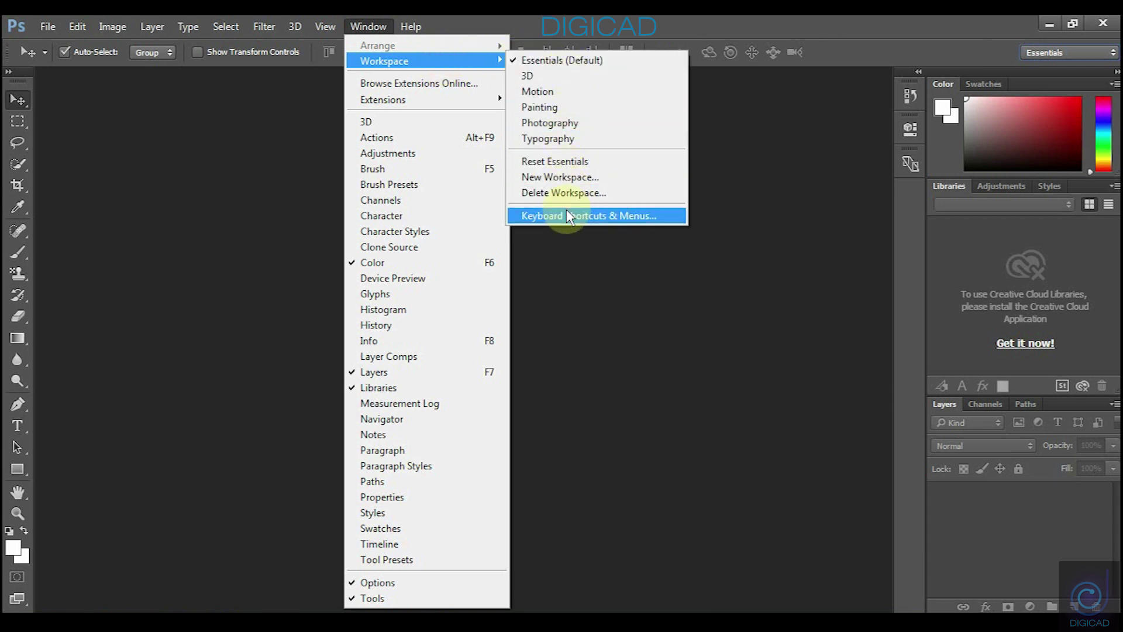
pyautogui.click(591, 287)
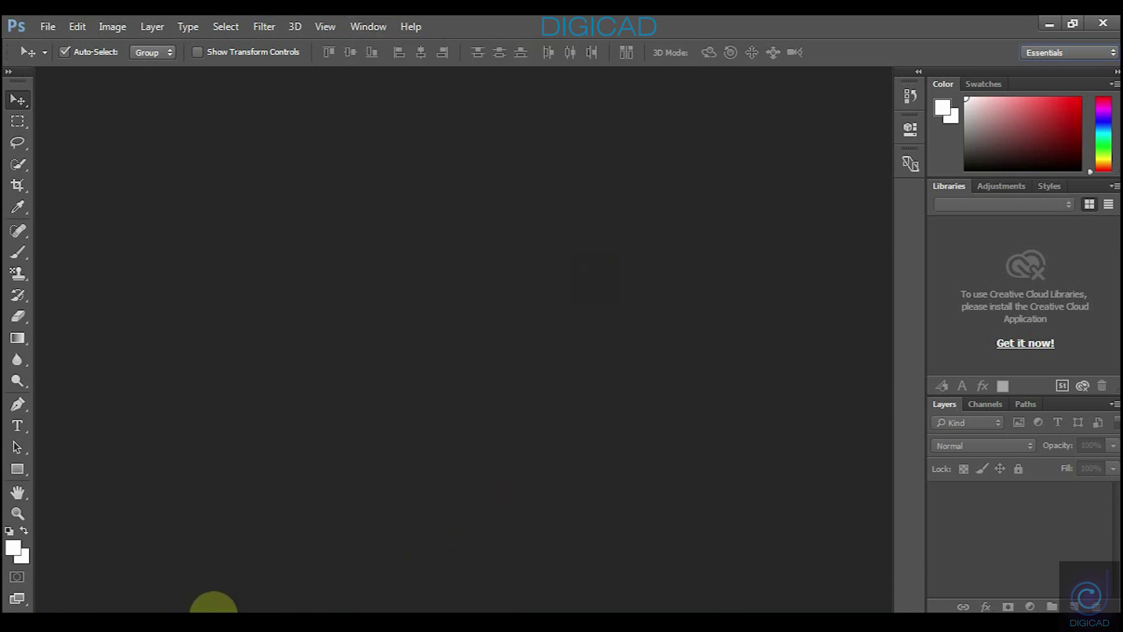